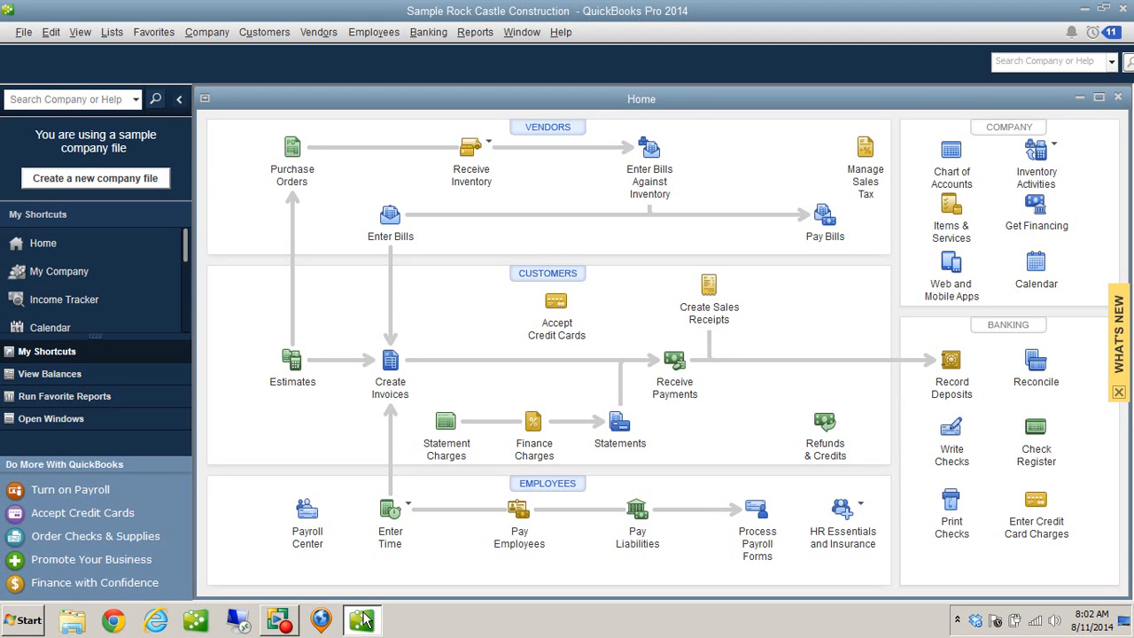
Step: Start a check from the 10100 · Checking account payable to Bayshore CalOil Service for 500.00
{"action": "left_click", "coordinate": [428, 35]}
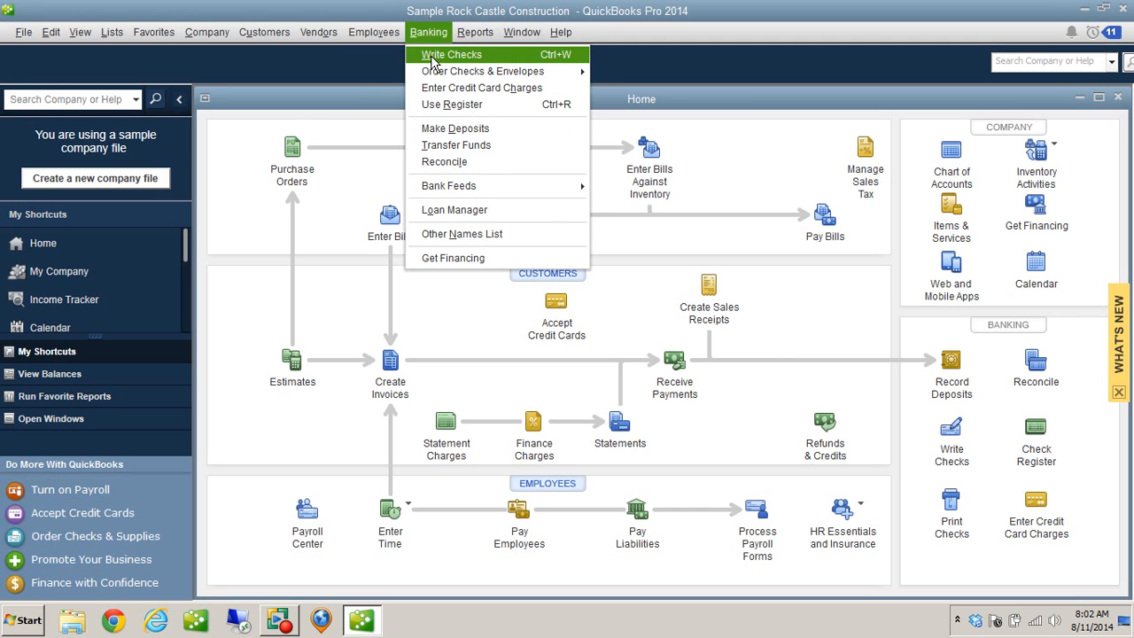
{"action": "left_click", "coordinate": [431, 53]}
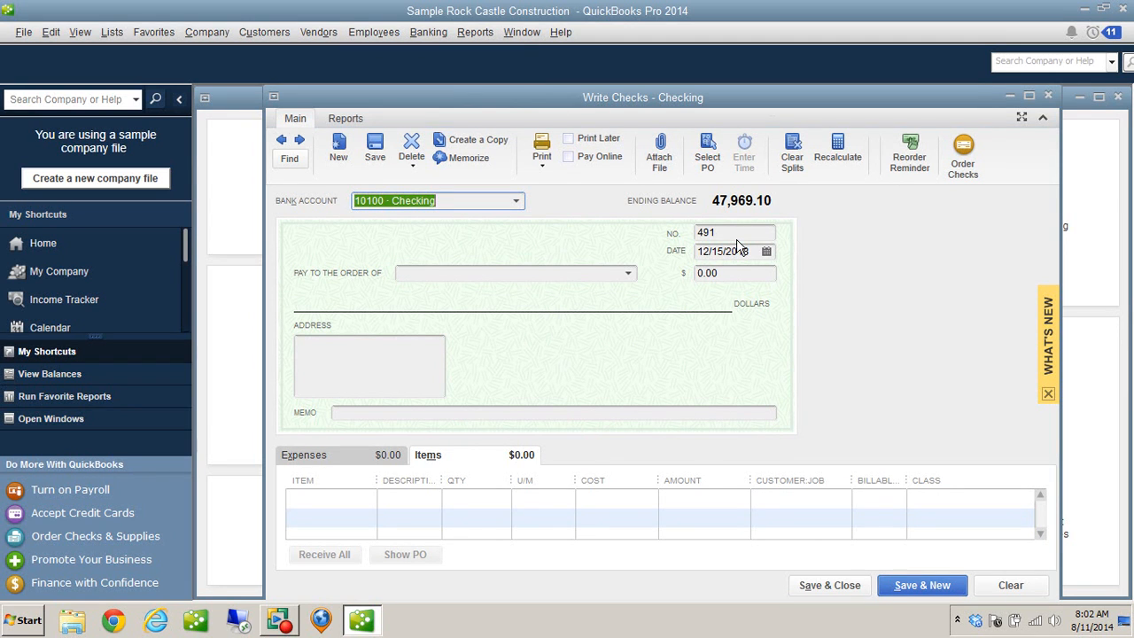
{"action": "left_click", "coordinate": [629, 275]}
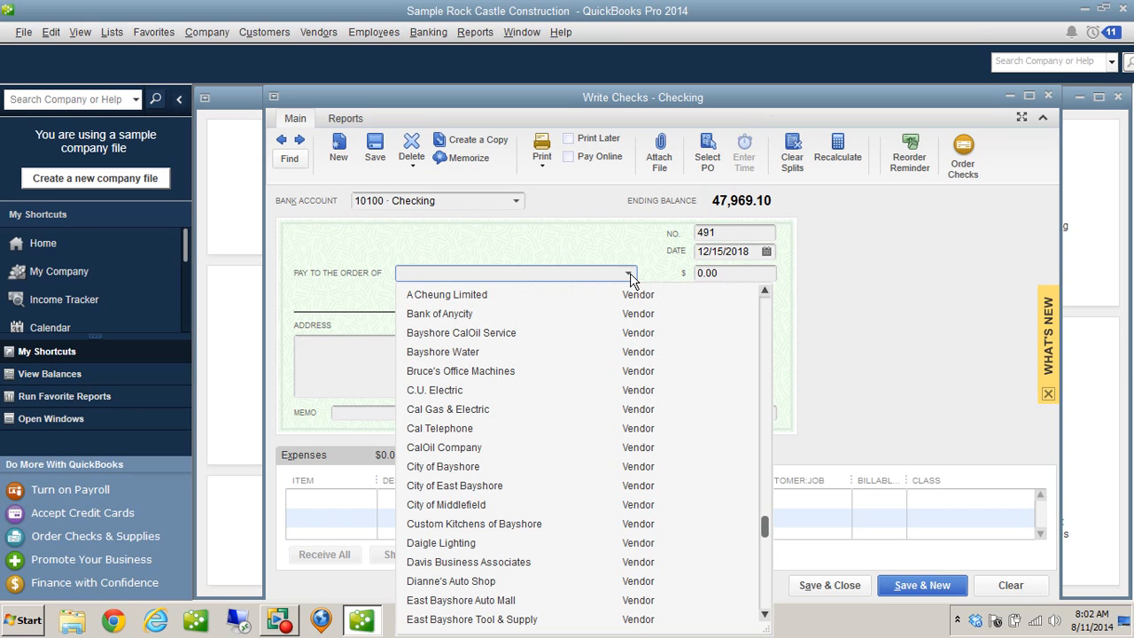
{"action": "left_click", "coordinate": [485, 334]}
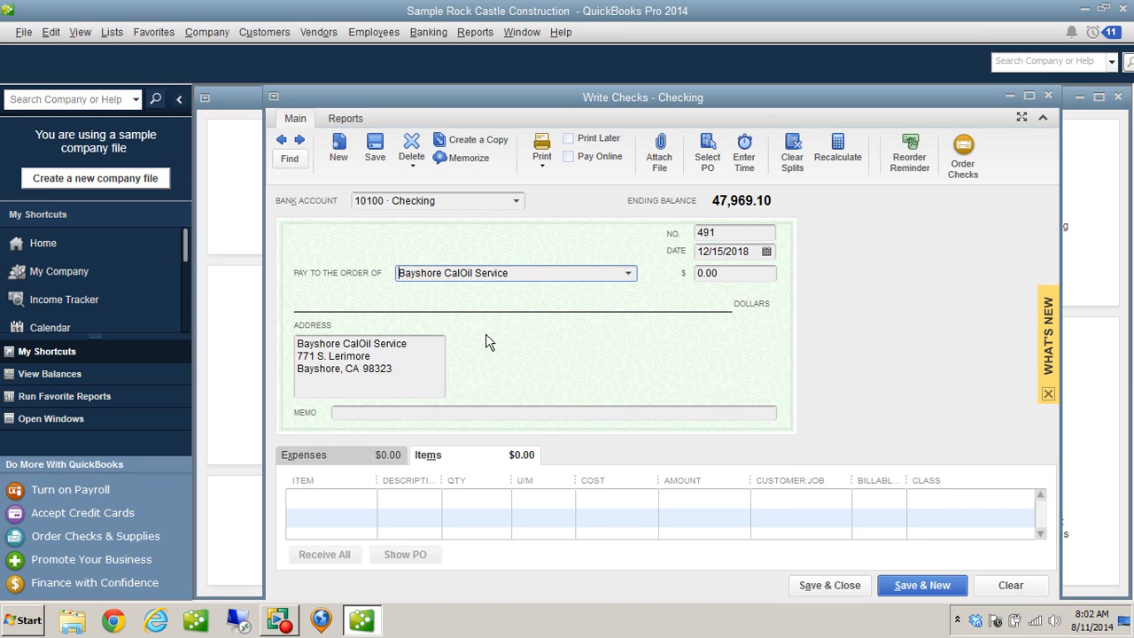
{"action": "left_click", "coordinate": [355, 500]}
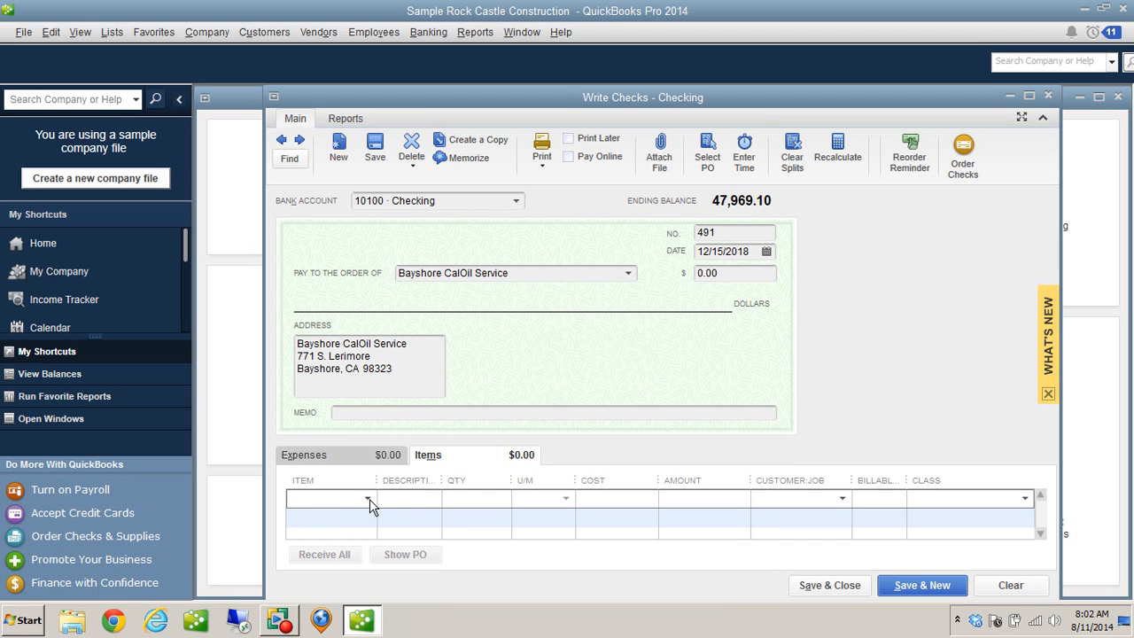
{"action": "left_click", "coordinate": [408, 500]}
{"action": "left_click", "coordinate": [747, 271]}
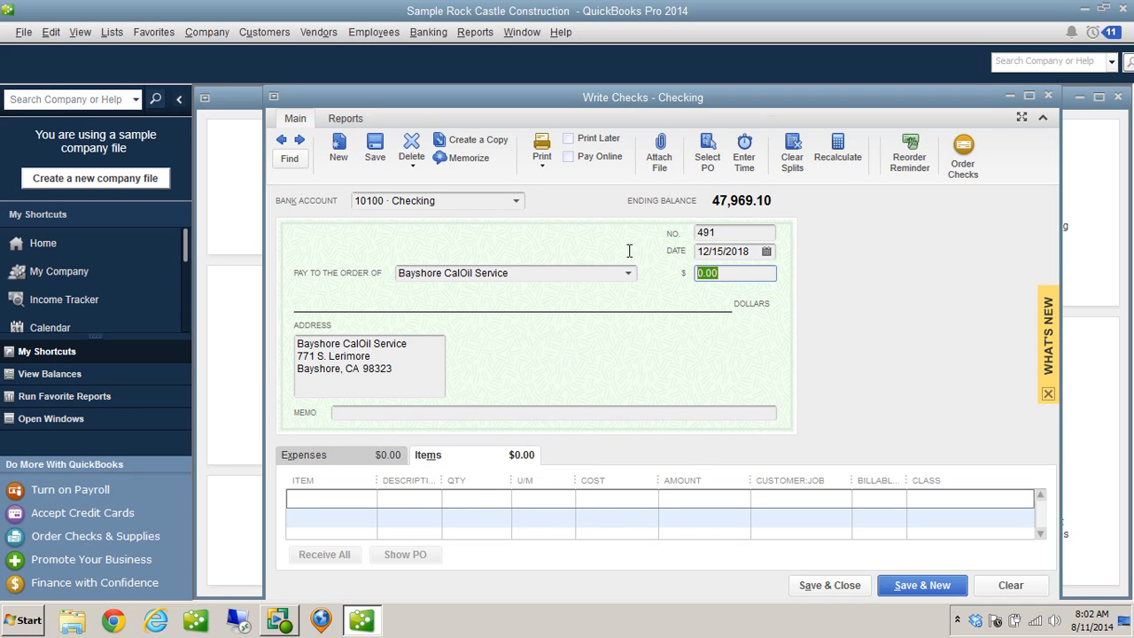
{"action": "type", "text": "500.00"}
{"action": "key", "text": "Tab"}
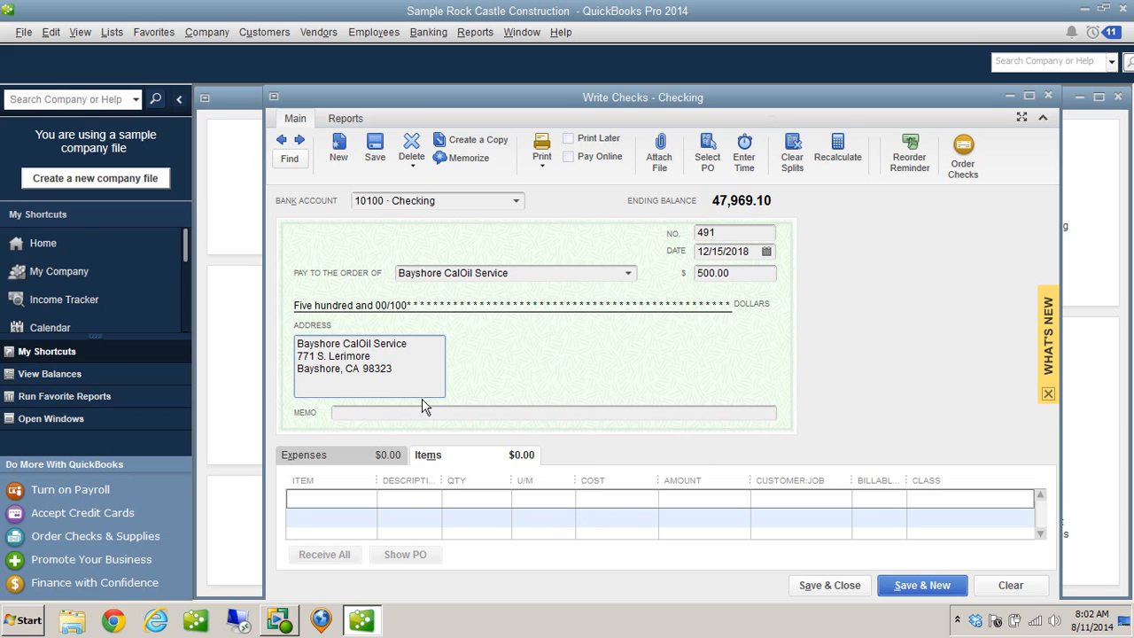
Step: Add the Equip Rental item to the check with an amount of 500.00, and save and close the check
{"action": "left_click", "coordinate": [368, 498]}
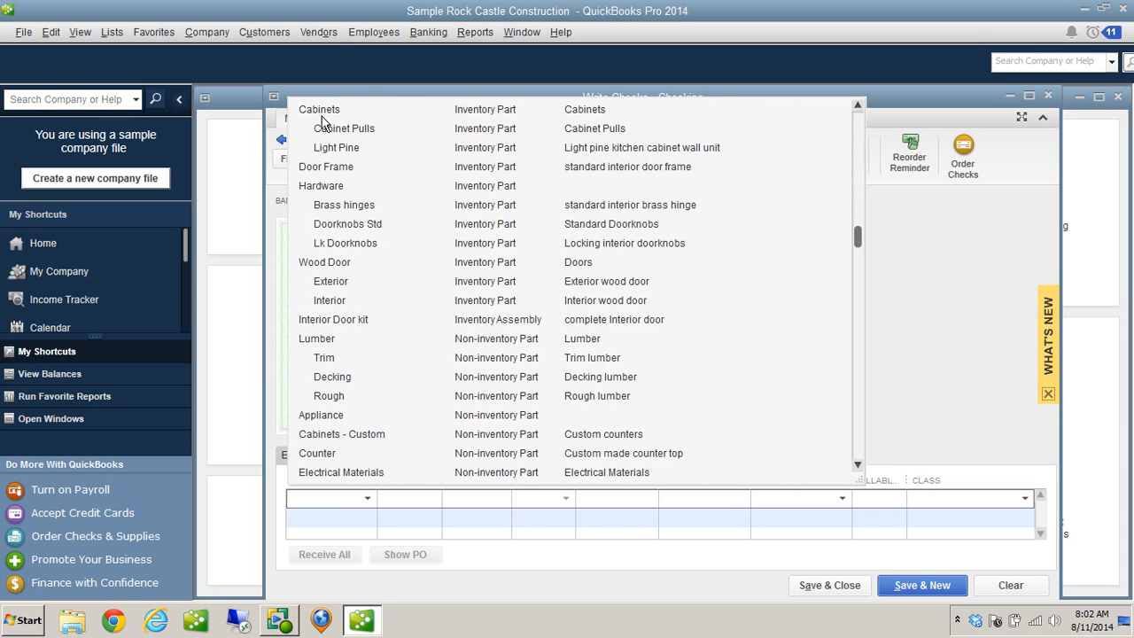
{"action": "scroll", "coordinate": [411, 215], "scroll_direction": "down", "scroll_amount": 4}
{"action": "scroll", "coordinate": [410, 215], "scroll_direction": "down", "scroll_amount": 7}
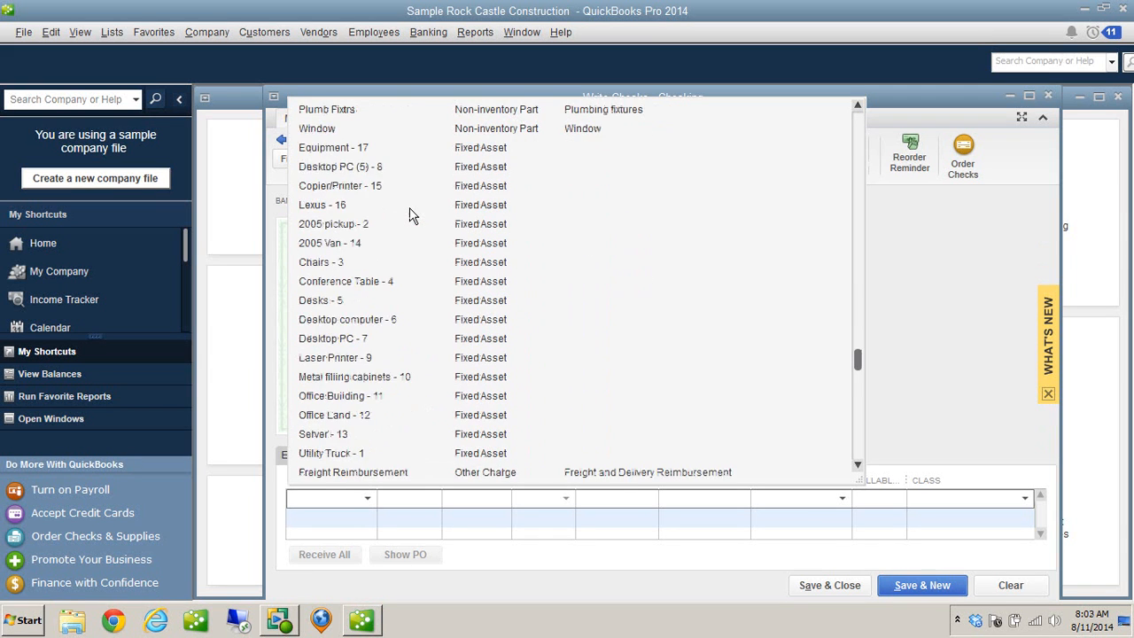
{"action": "scroll", "coordinate": [410, 215], "scroll_direction": "down", "scroll_amount": 3}
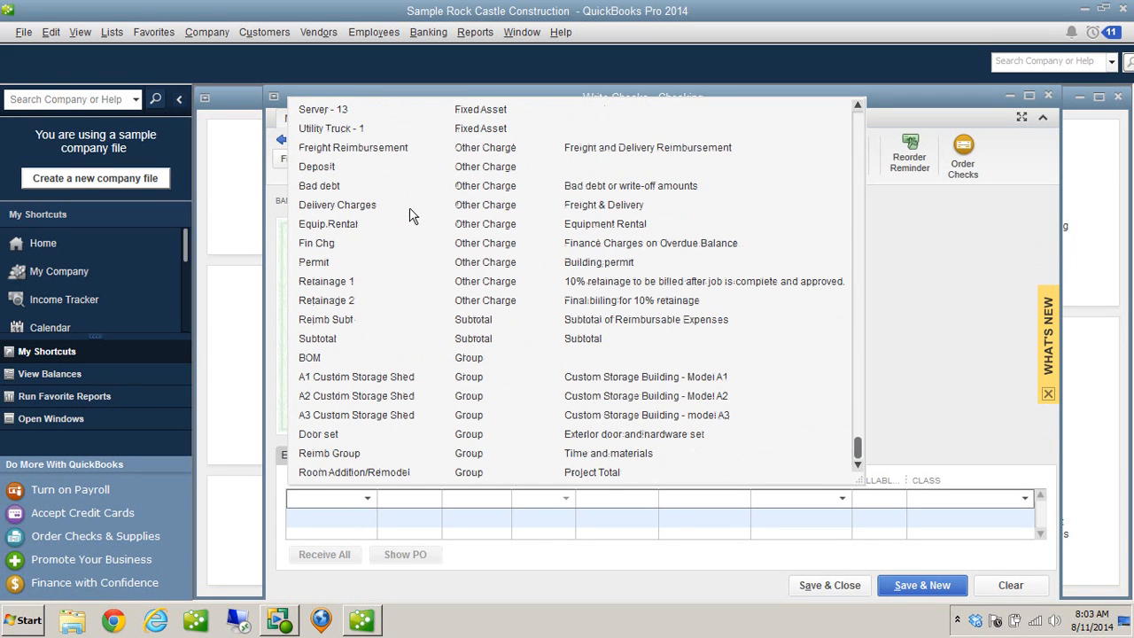
{"action": "left_click", "coordinate": [348, 230]}
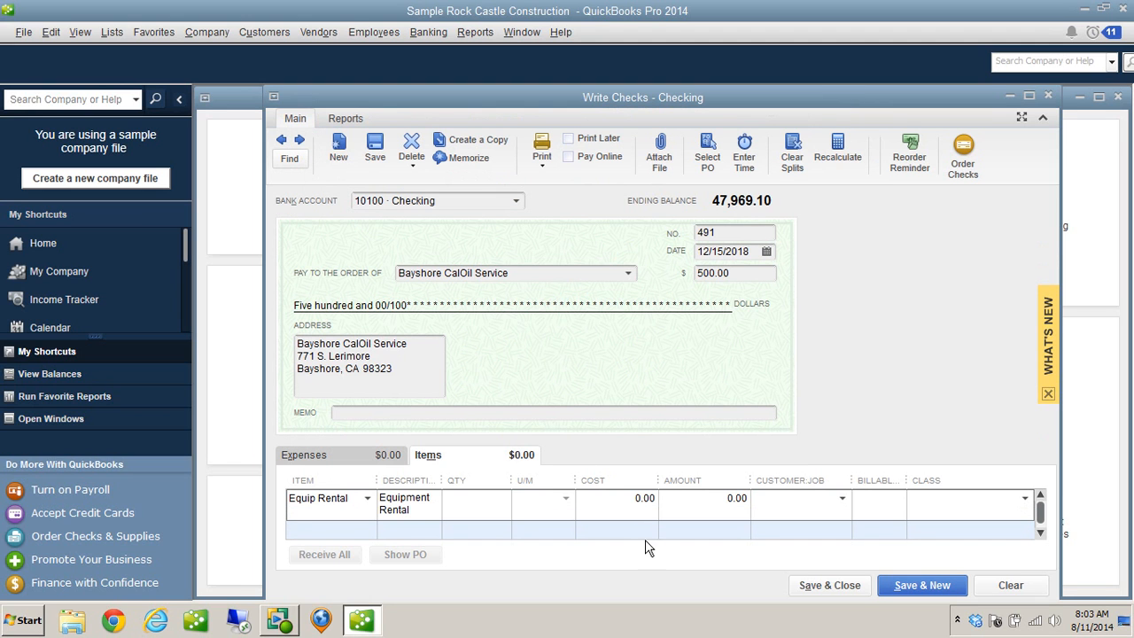
{"action": "left_click", "coordinate": [635, 496]}
{"action": "left_click", "coordinate": [703, 498]}
{"action": "type", "text": "500.00"}
{"action": "key", "text": "Tab"}
{"action": "left_click", "coordinate": [817, 583]}
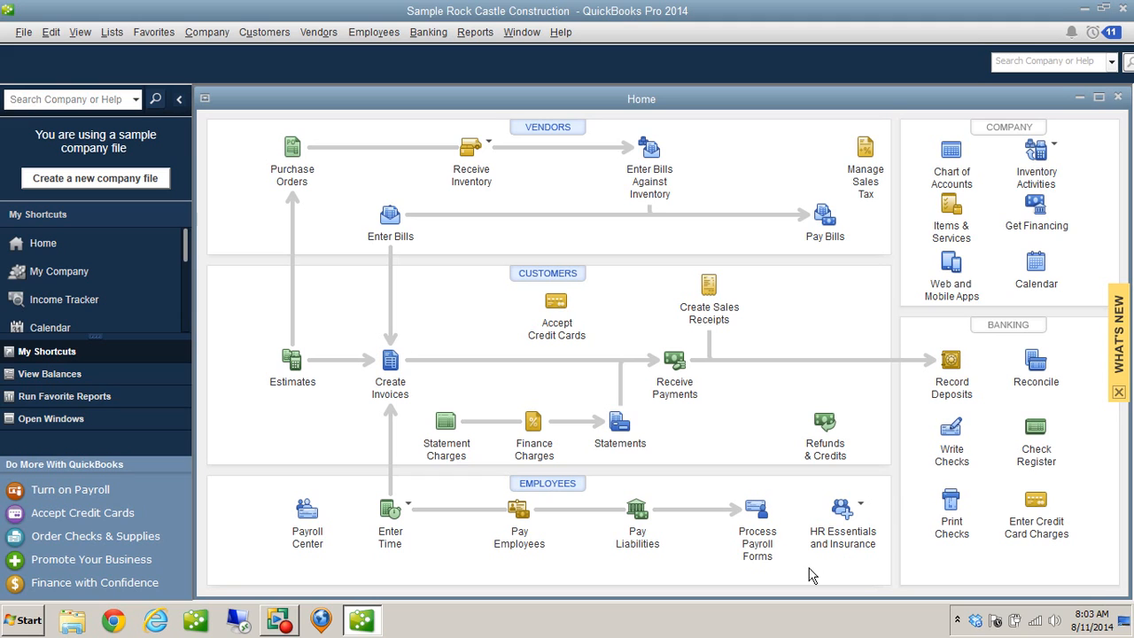
Step: Start a new bill for the vendor Bayshore CalOil Service and set its date to 11/30/2018
{"action": "left_click", "coordinate": [424, 35]}
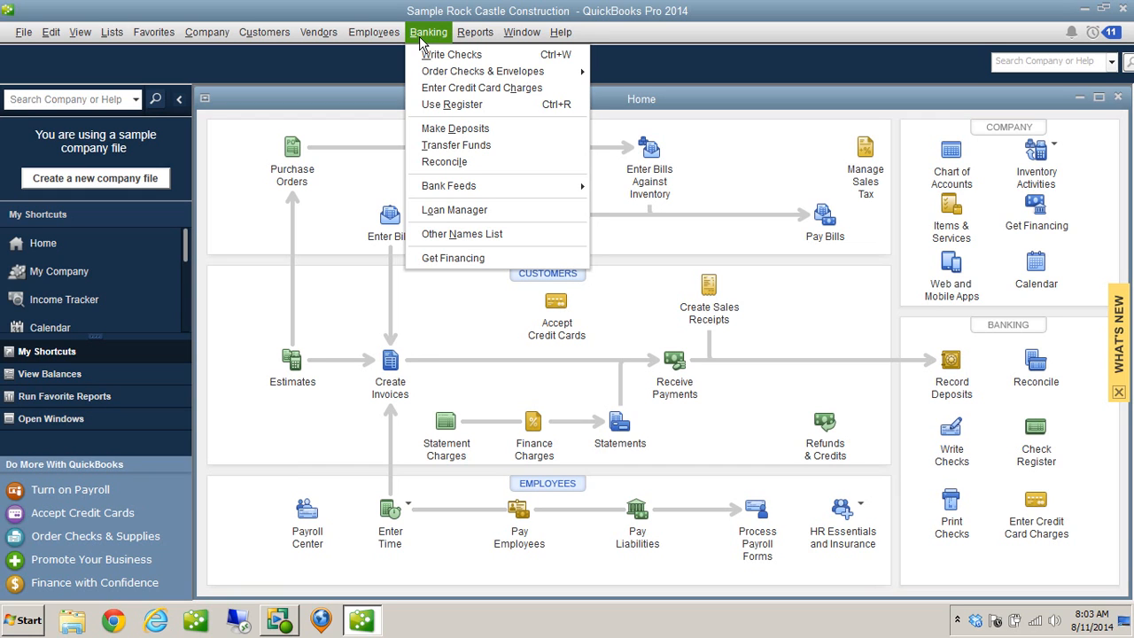
{"action": "mouse_move", "coordinate": [301, 29]}
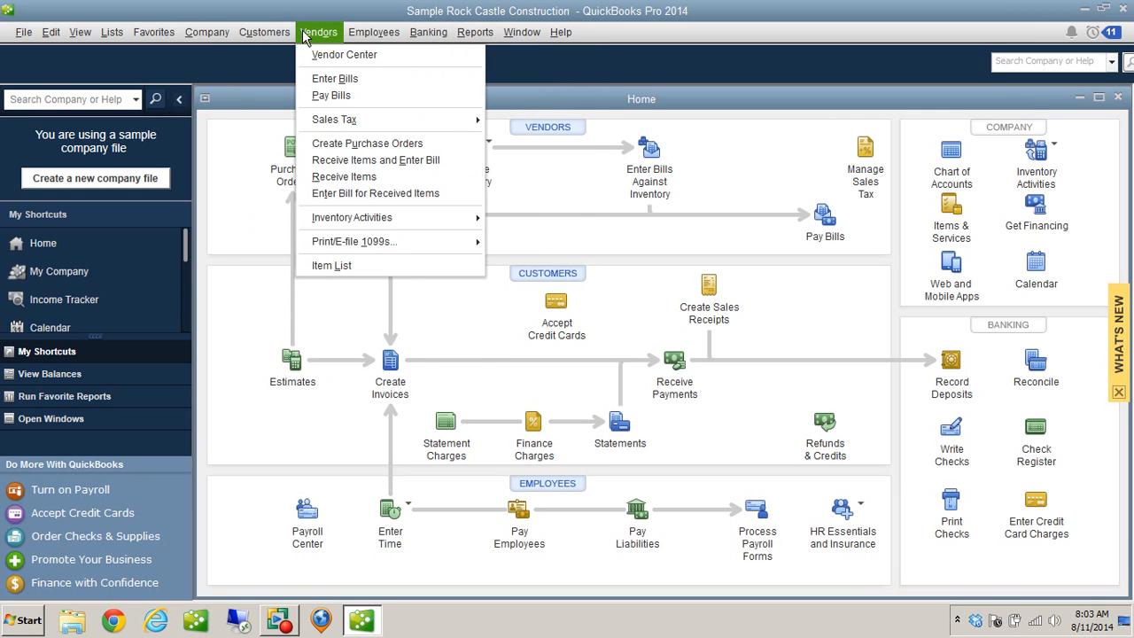
{"action": "left_click", "coordinate": [321, 79]}
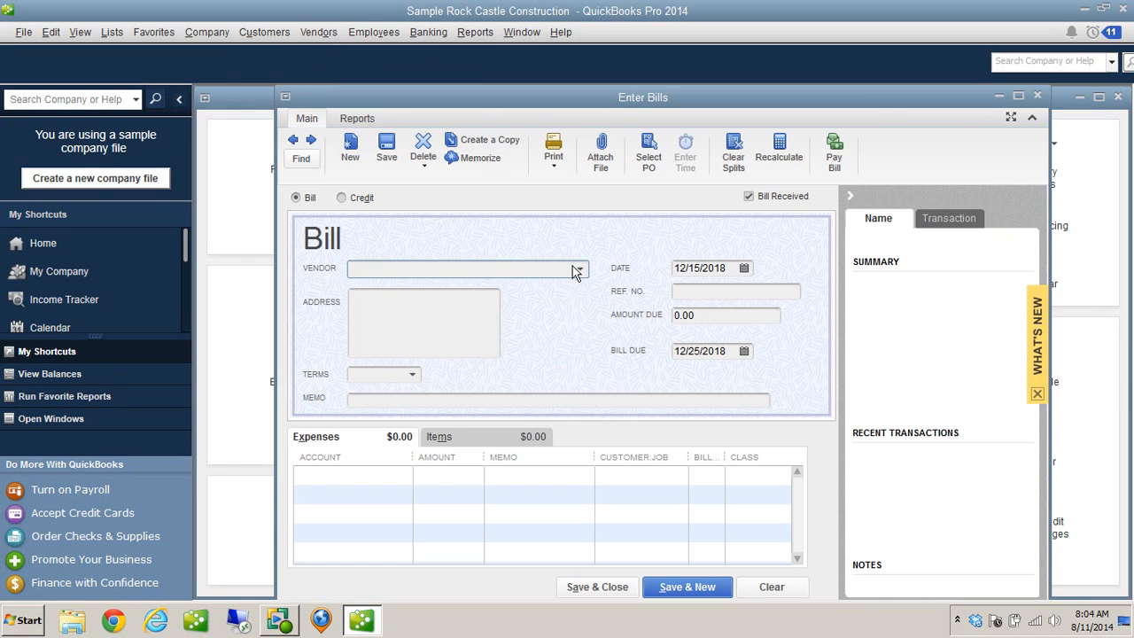
{"action": "left_click", "coordinate": [578, 271]}
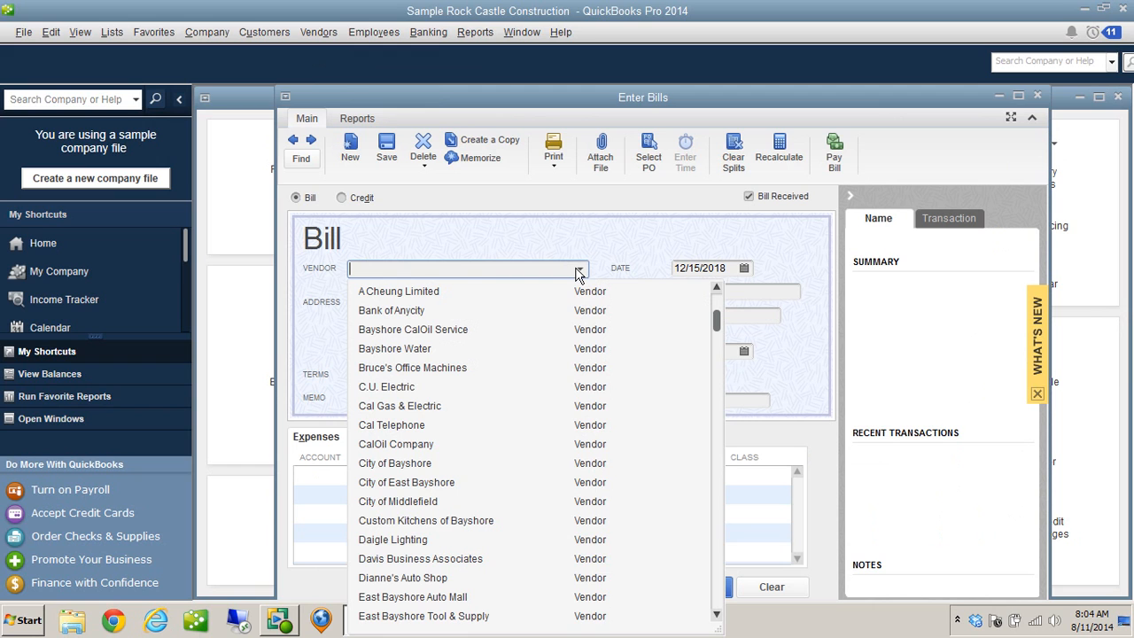
{"action": "left_click", "coordinate": [443, 332]}
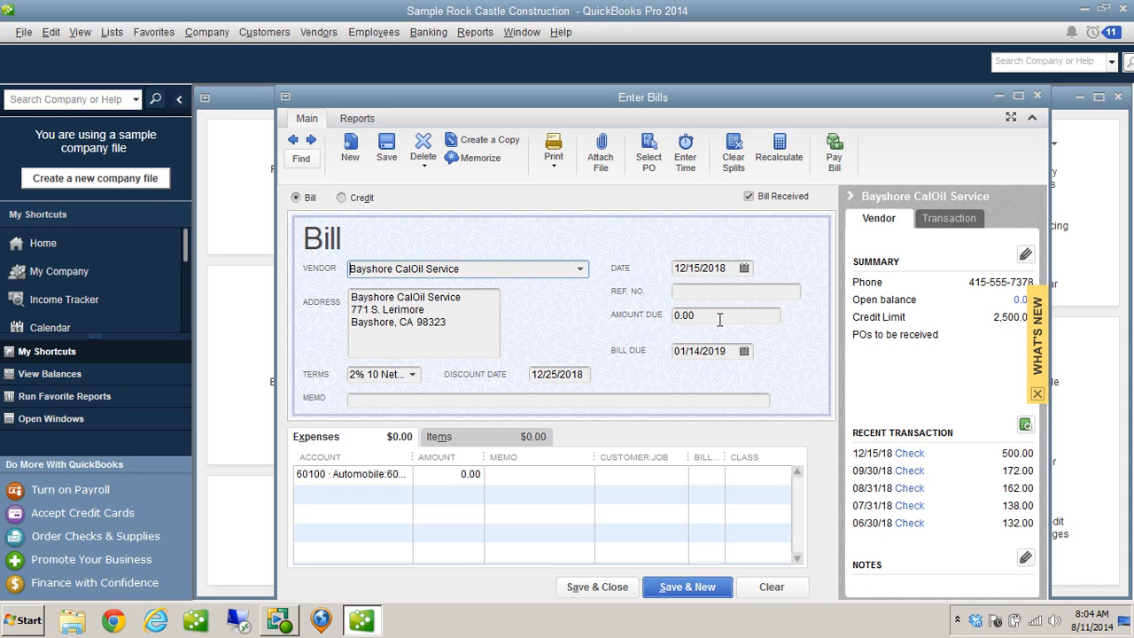
{"action": "left_click", "coordinate": [678, 268]}
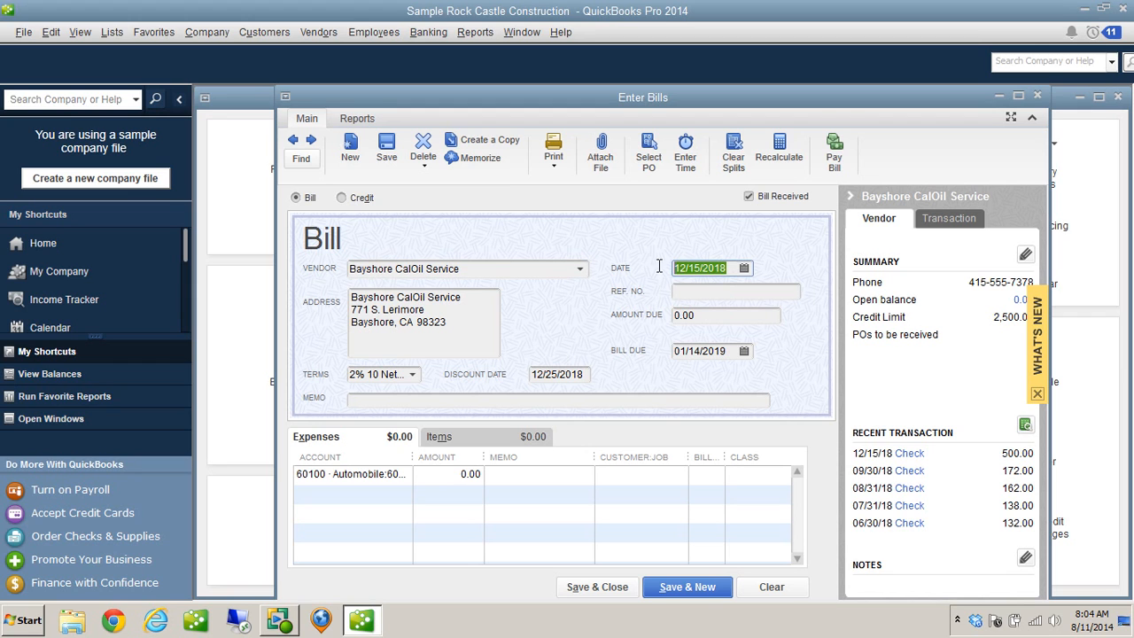
{"action": "type", "text": "11/30/2018"}
{"action": "key", "text": "Tab"}
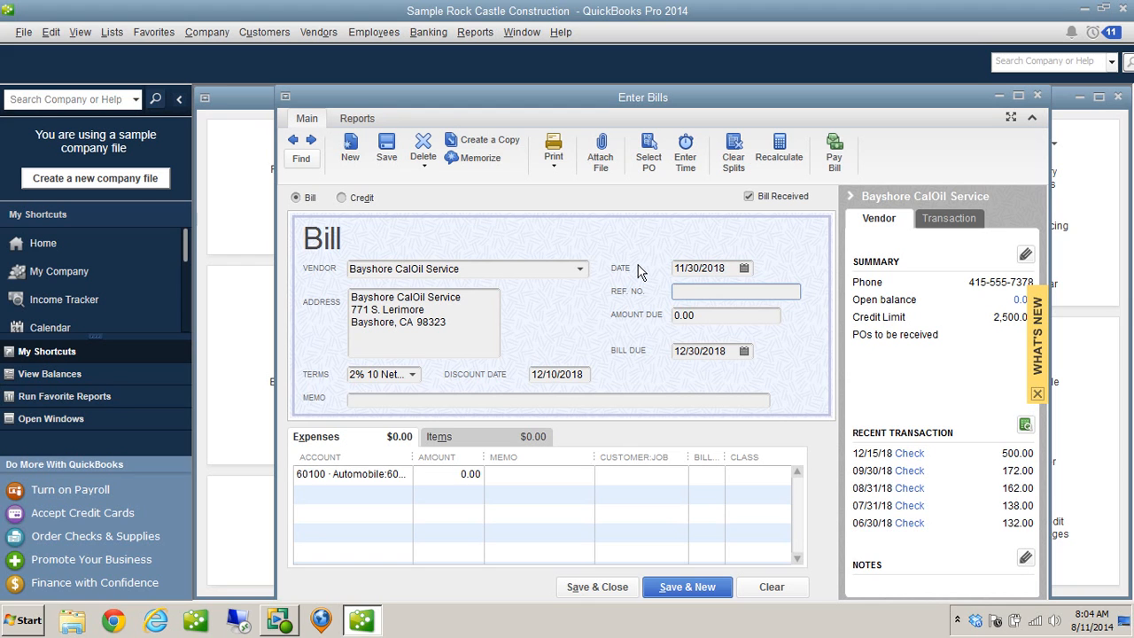
Step: Set the bill's 60100 · Automobile expense line to 500.00, and save and close the bill
{"action": "left_click", "coordinate": [449, 478]}
{"action": "type", "text": "5000"}
{"action": "key", "text": "BackSpace"}
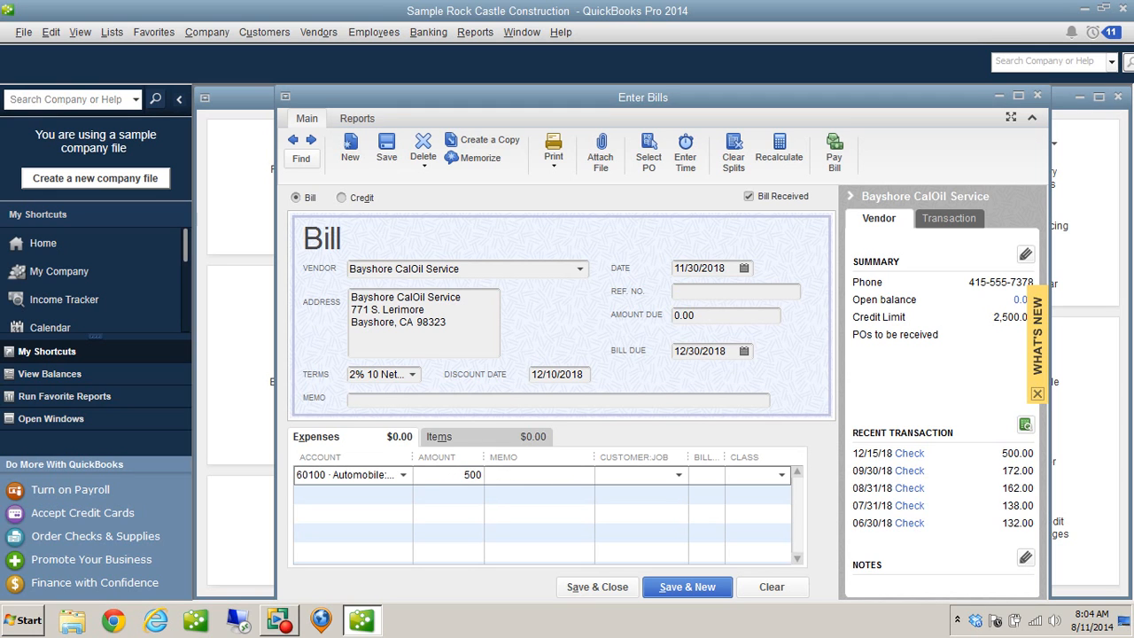
{"action": "type", "text": ".00"}
{"action": "left_click", "coordinate": [544, 475]}
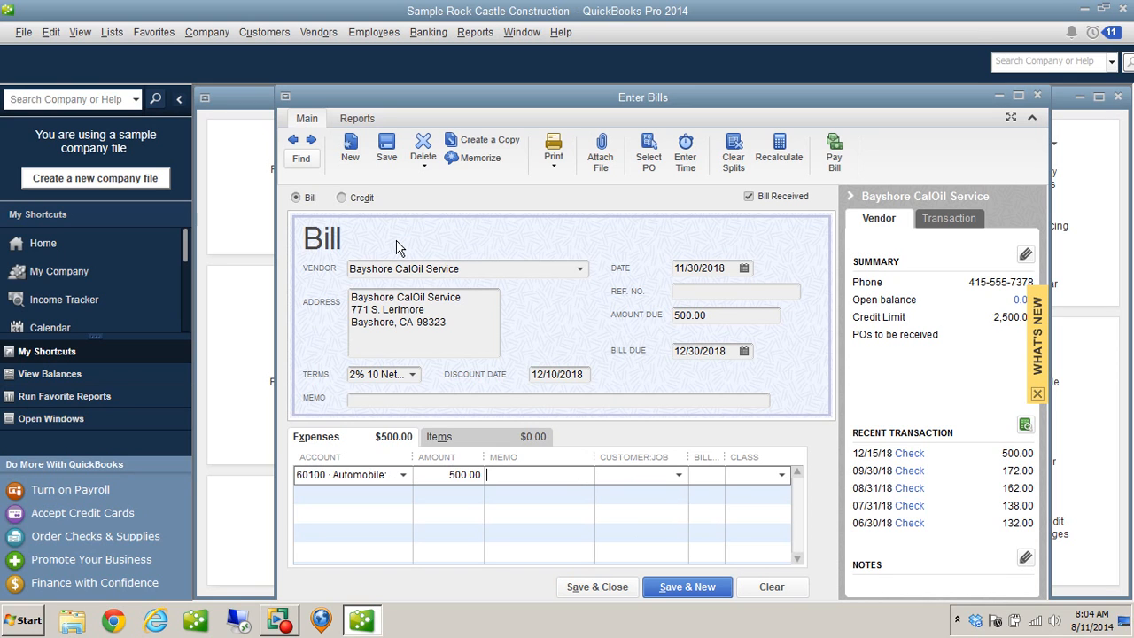
{"action": "left_click", "coordinate": [704, 269]}
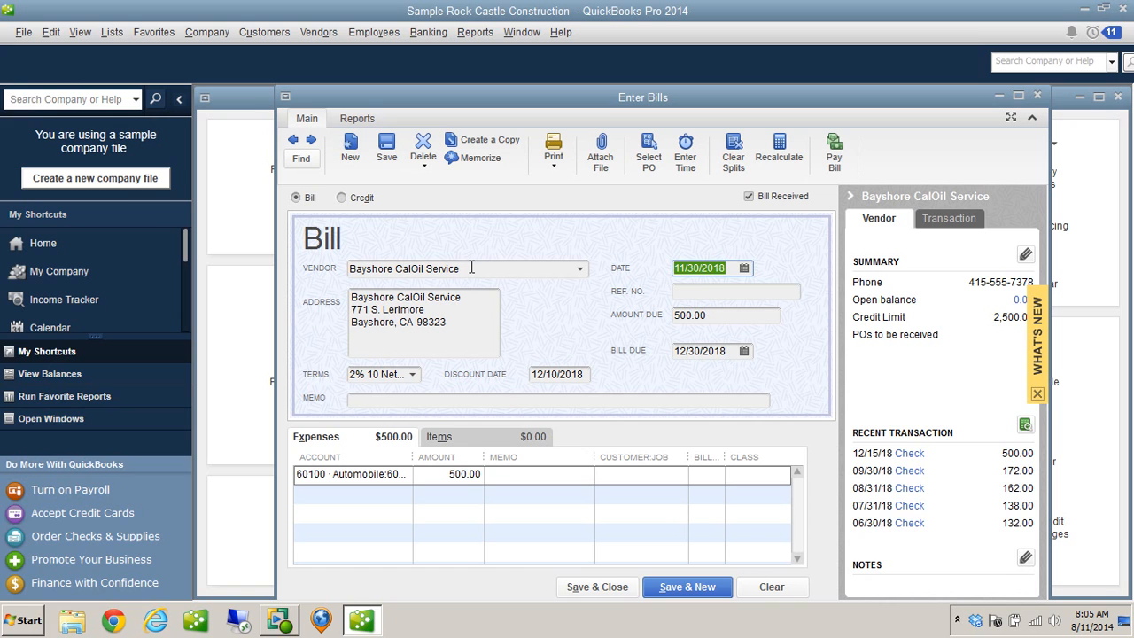
{"action": "left_click", "coordinate": [599, 587]}
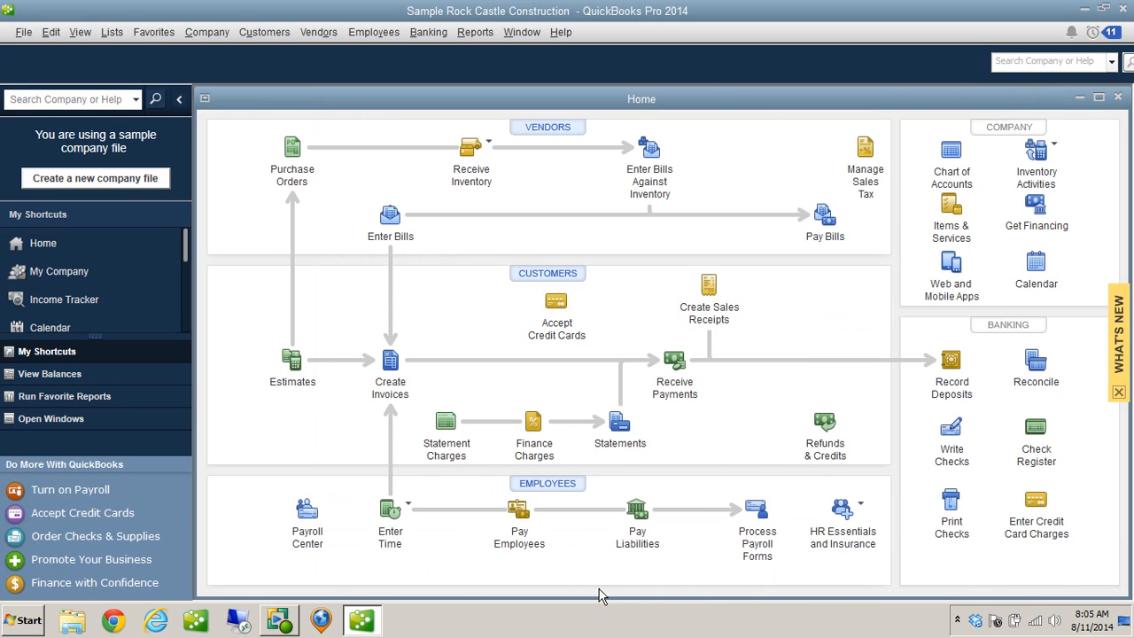
Step: Start another check payable to Bayshore CalOil Service and choose to continue writing it despite the vendor's open bill
{"action": "left_click", "coordinate": [428, 34]}
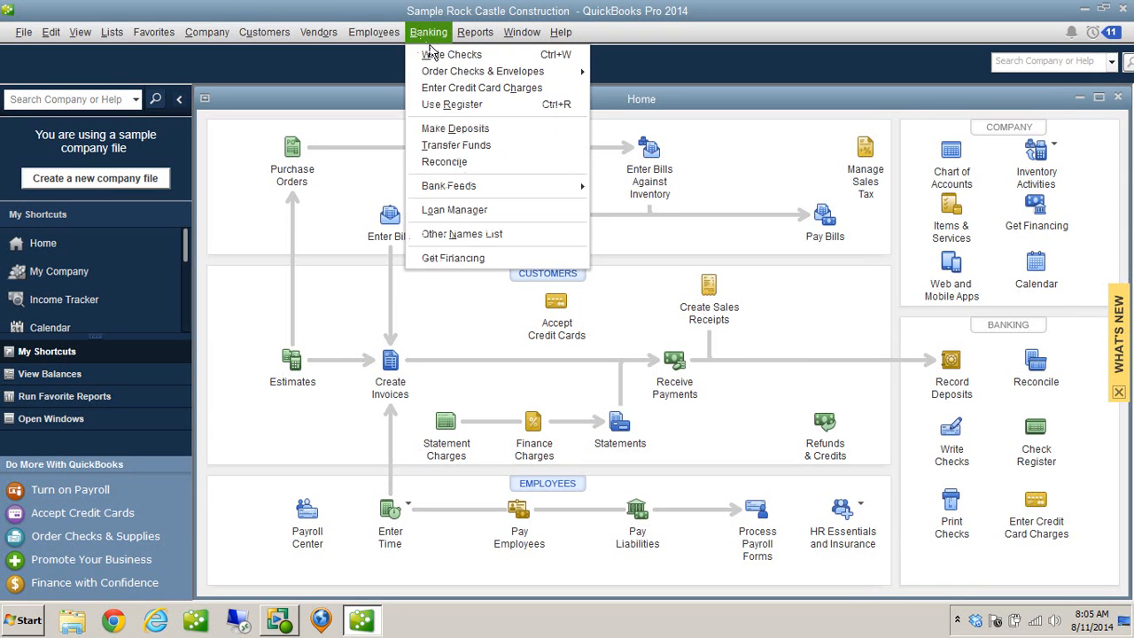
{"action": "left_click", "coordinate": [431, 54]}
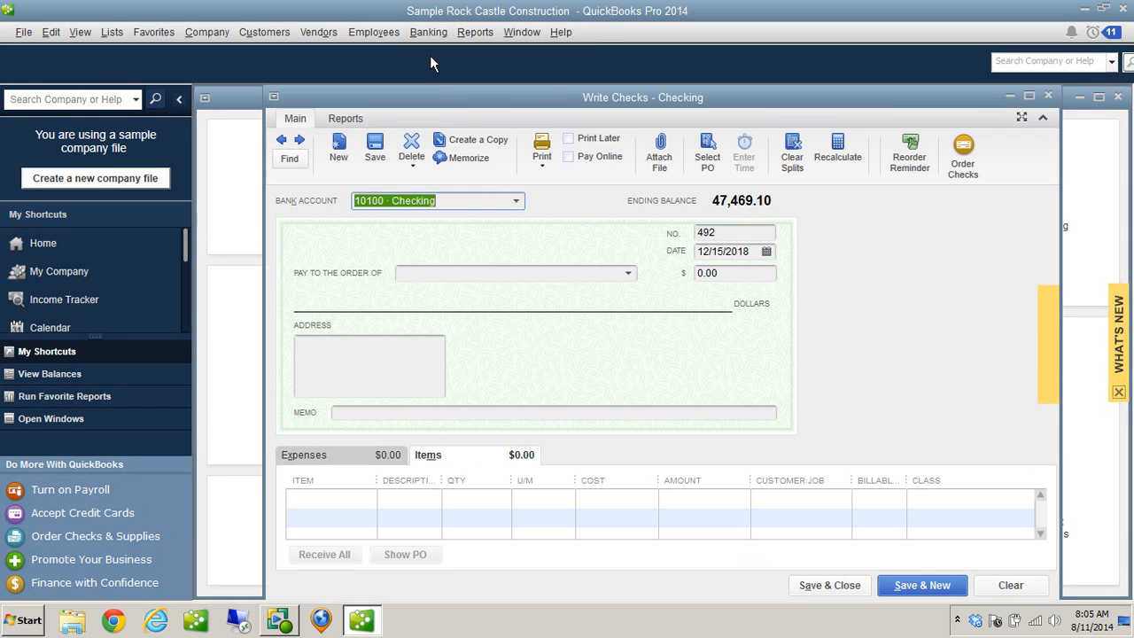
{"action": "left_click", "coordinate": [746, 233]}
{"action": "left_click", "coordinate": [475, 275]}
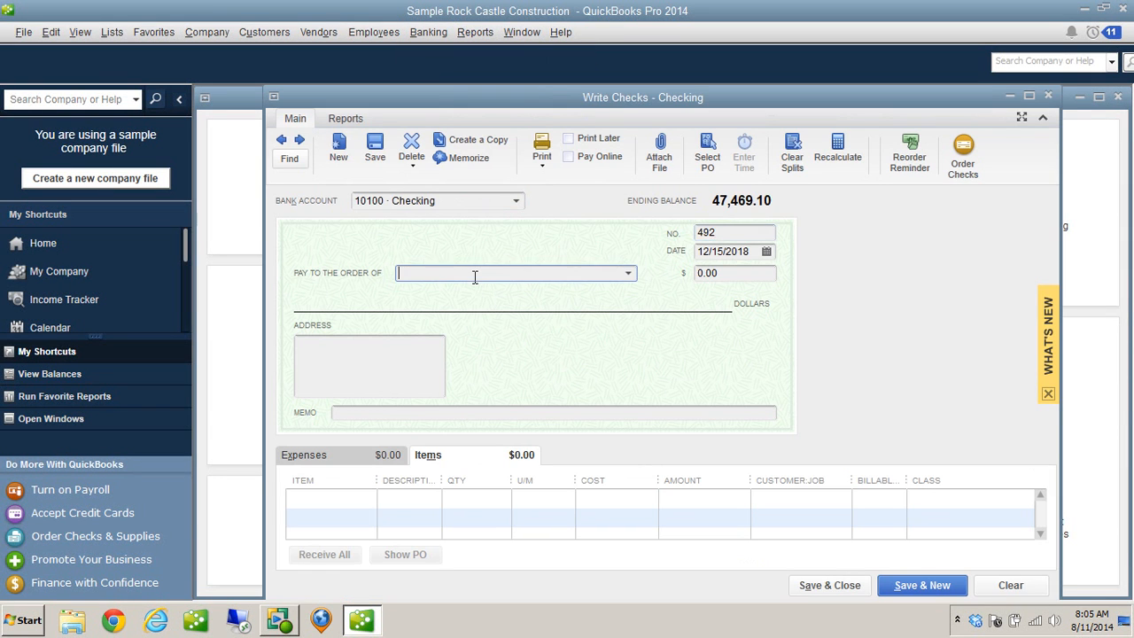
{"action": "left_click", "coordinate": [628, 274]}
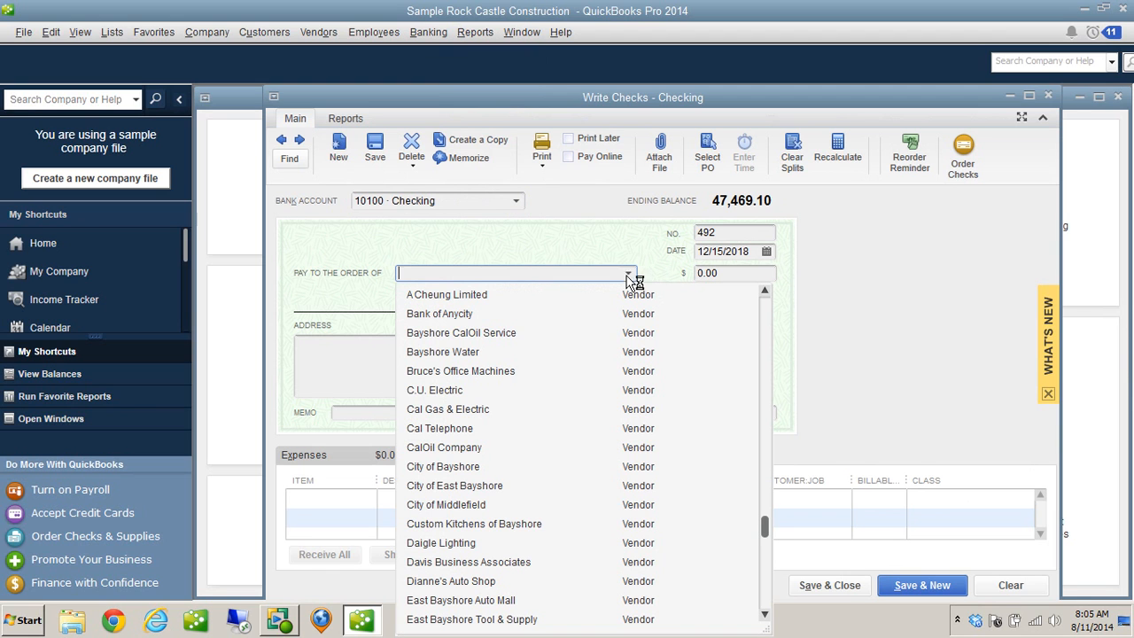
{"action": "left_click", "coordinate": [470, 332]}
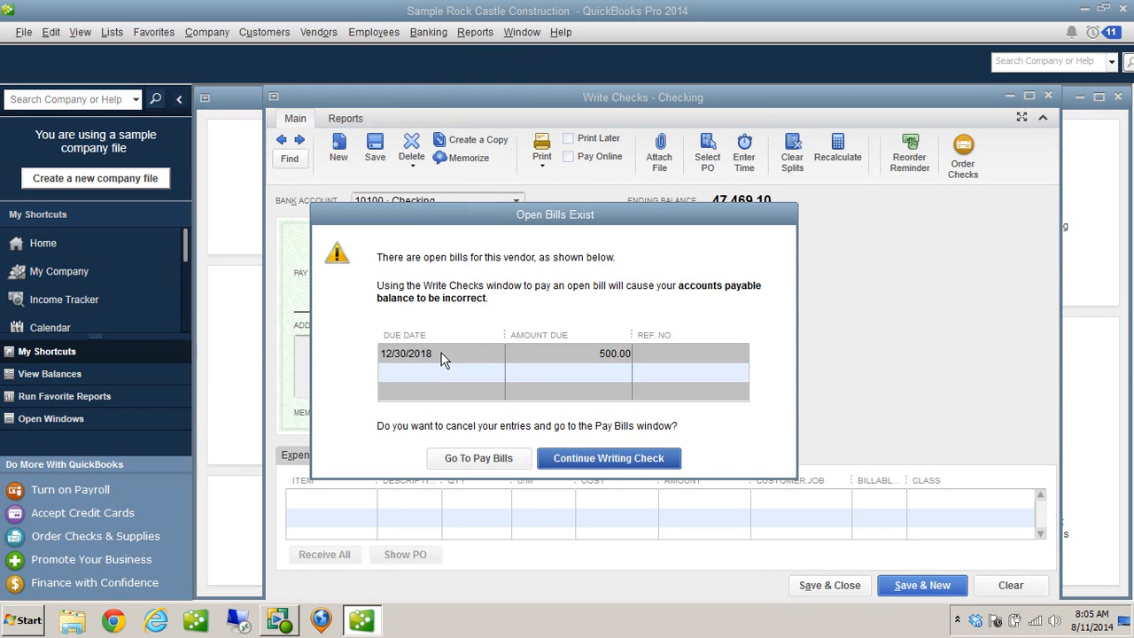
{"action": "left_click", "coordinate": [590, 468]}
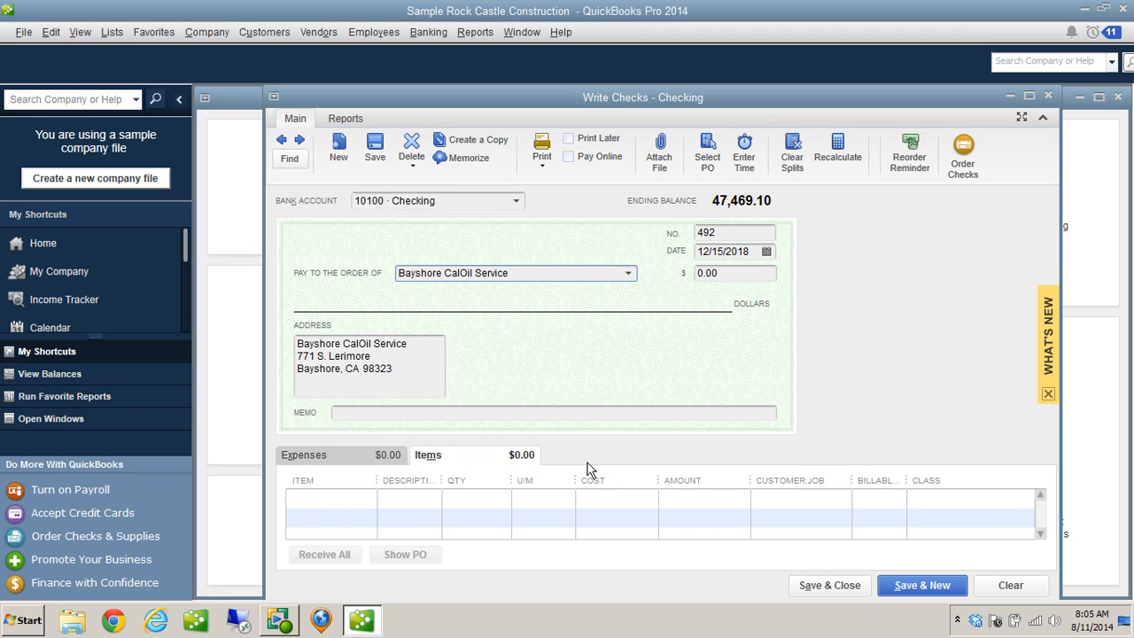
Step: Reselect Bayshore CalOil Service as the check's payee and show the check's item lines
{"action": "left_click", "coordinate": [629, 274]}
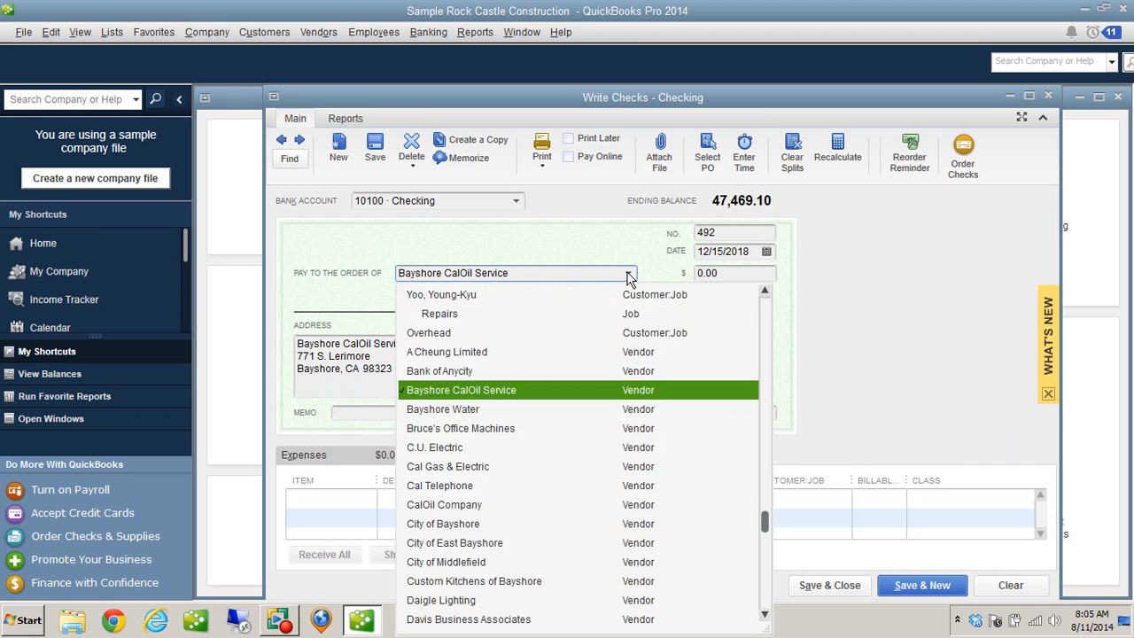
{"action": "left_click", "coordinate": [471, 391]}
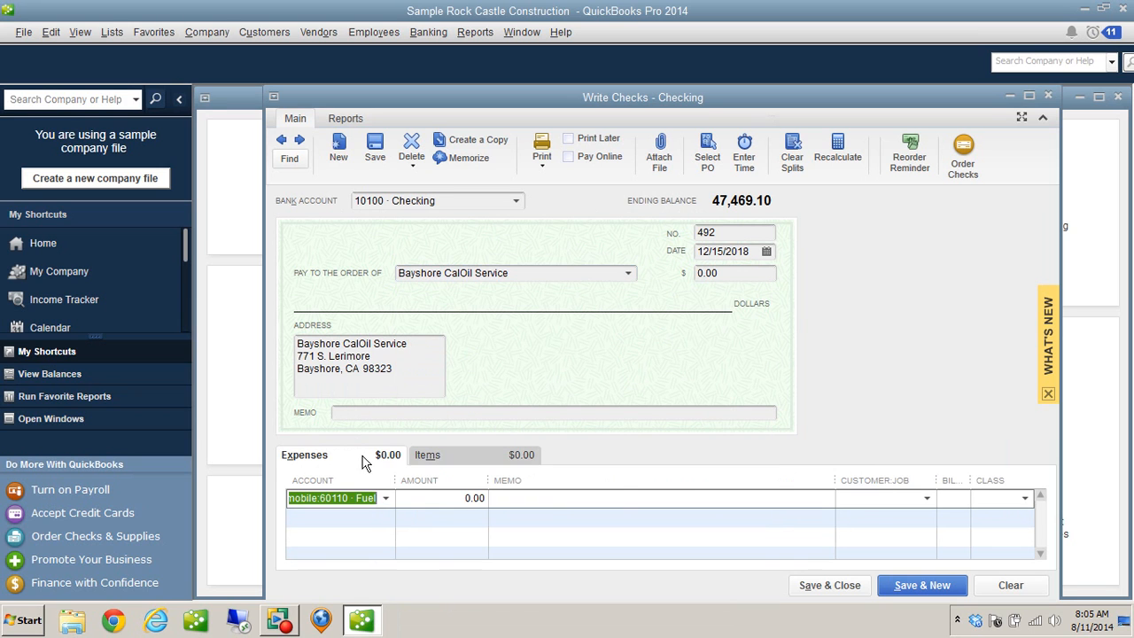
{"action": "left_click", "coordinate": [461, 463]}
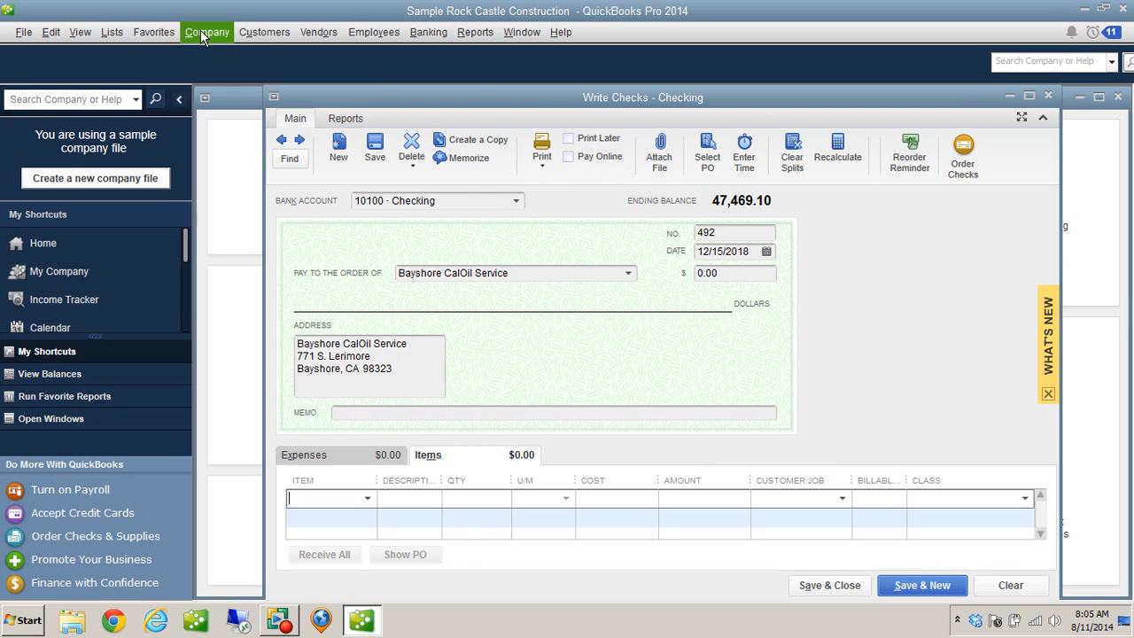
Step: Pay the open Bayshore CalOil Service bill due 12/30/2018 by check from the Checking account
{"action": "left_click", "coordinate": [318, 32]}
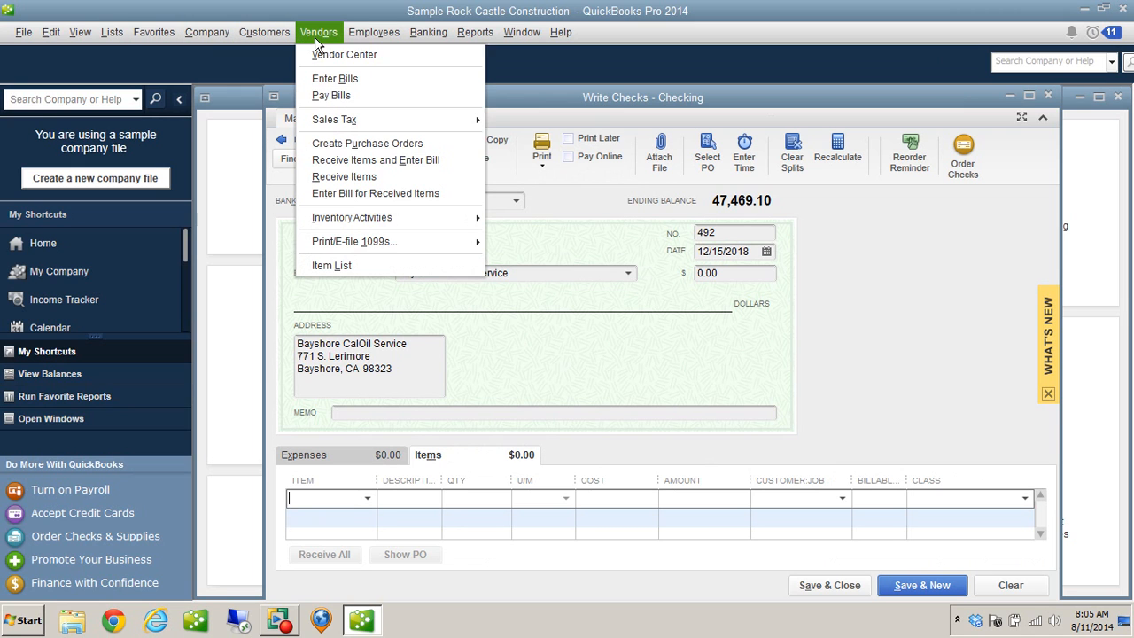
{"action": "left_click", "coordinate": [331, 98]}
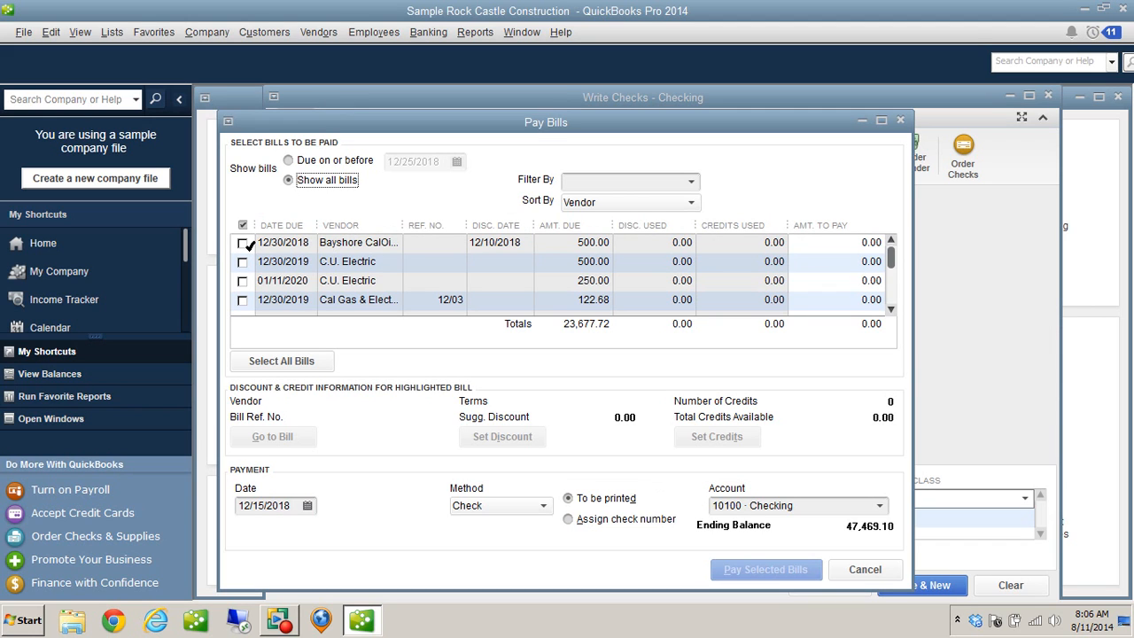
{"action": "left_click", "coordinate": [243, 244]}
{"action": "left_click", "coordinate": [787, 569]}
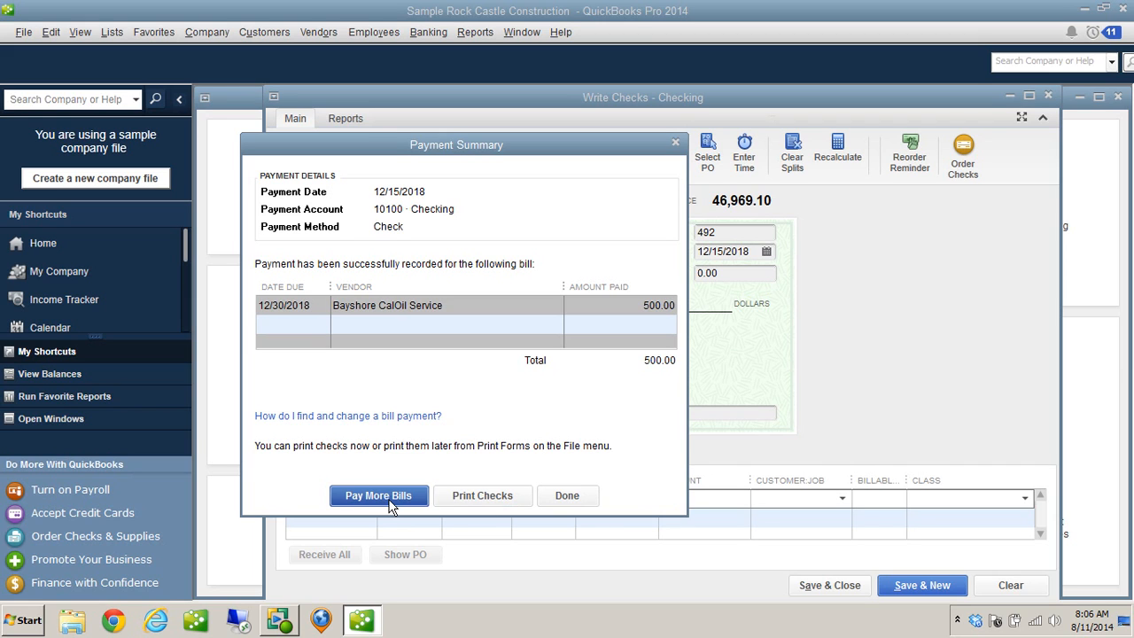
Step: Print the 500.00 Bayshore CalOil Service bill payment check with the CutePDF Writer printer and confirm it printed correctly
{"action": "left_click", "coordinate": [469, 498]}
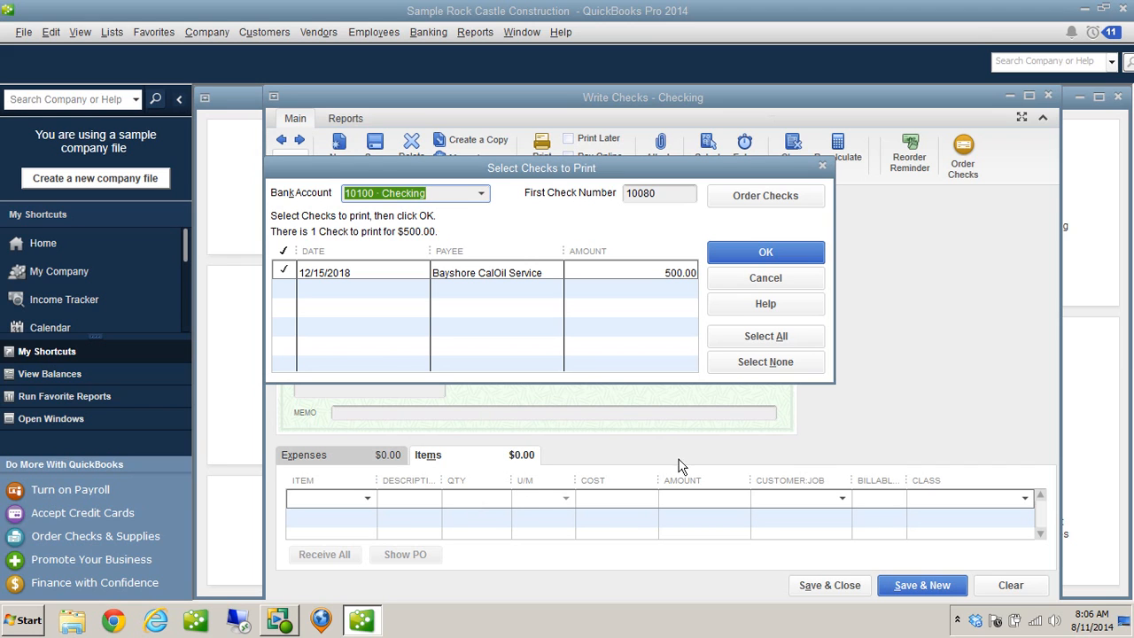
{"action": "left_click", "coordinate": [779, 255]}
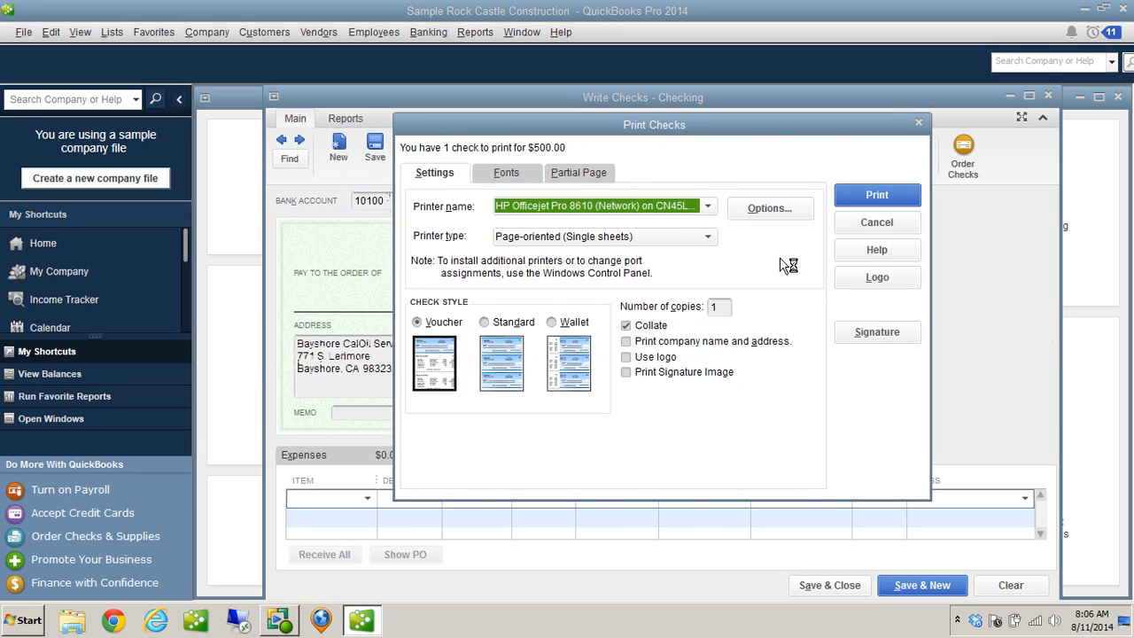
{"action": "left_click", "coordinate": [709, 207]}
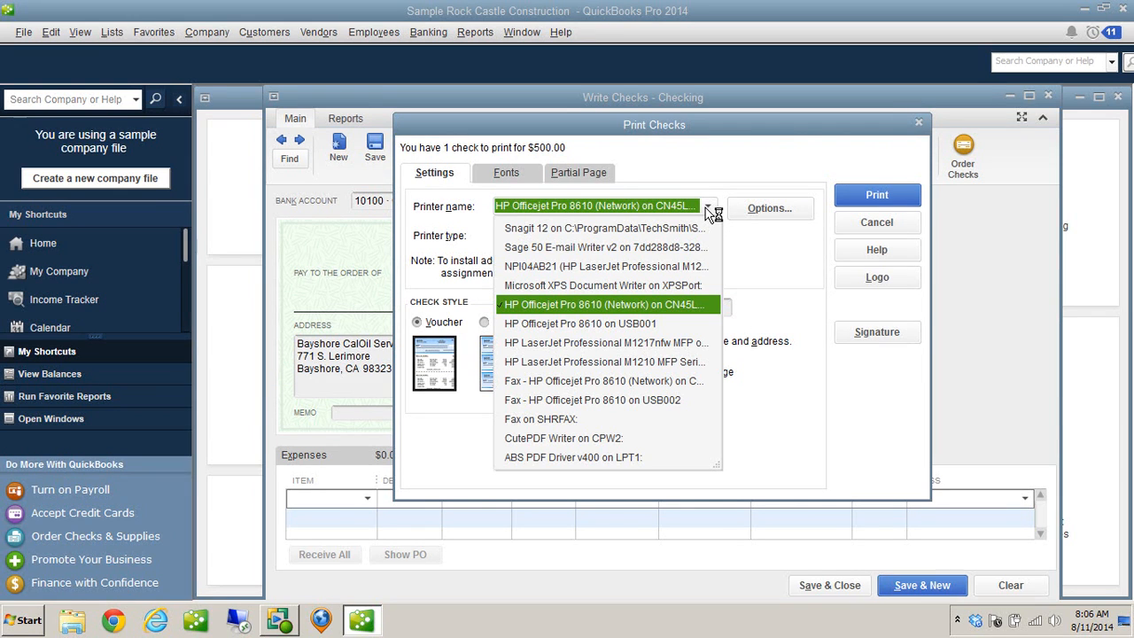
{"action": "left_click", "coordinate": [581, 440]}
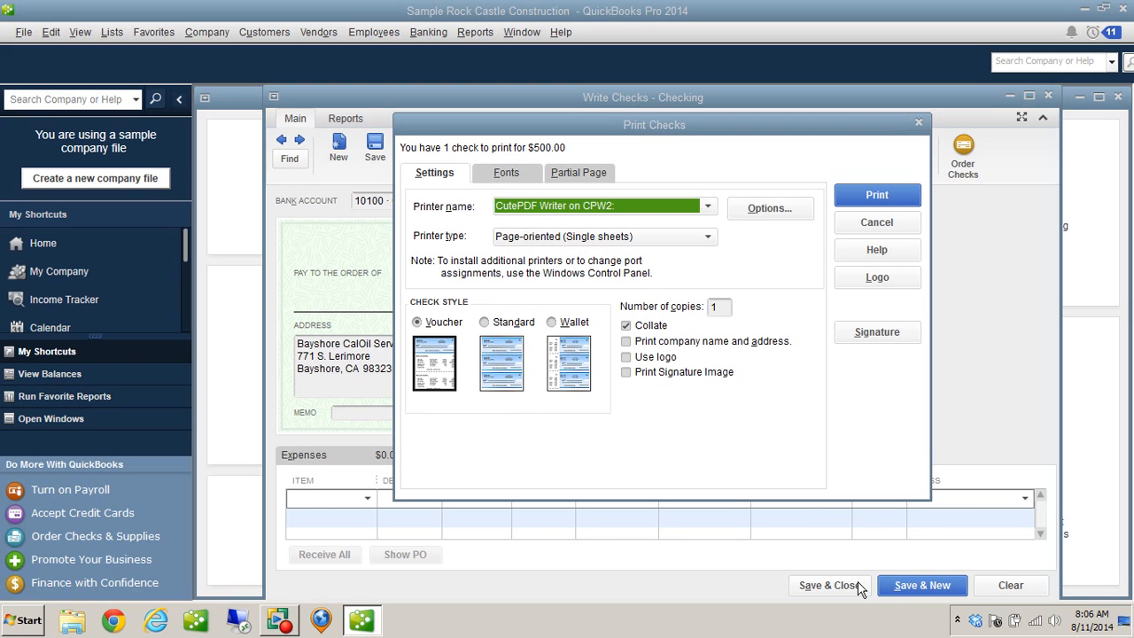
{"action": "left_click", "coordinate": [899, 195]}
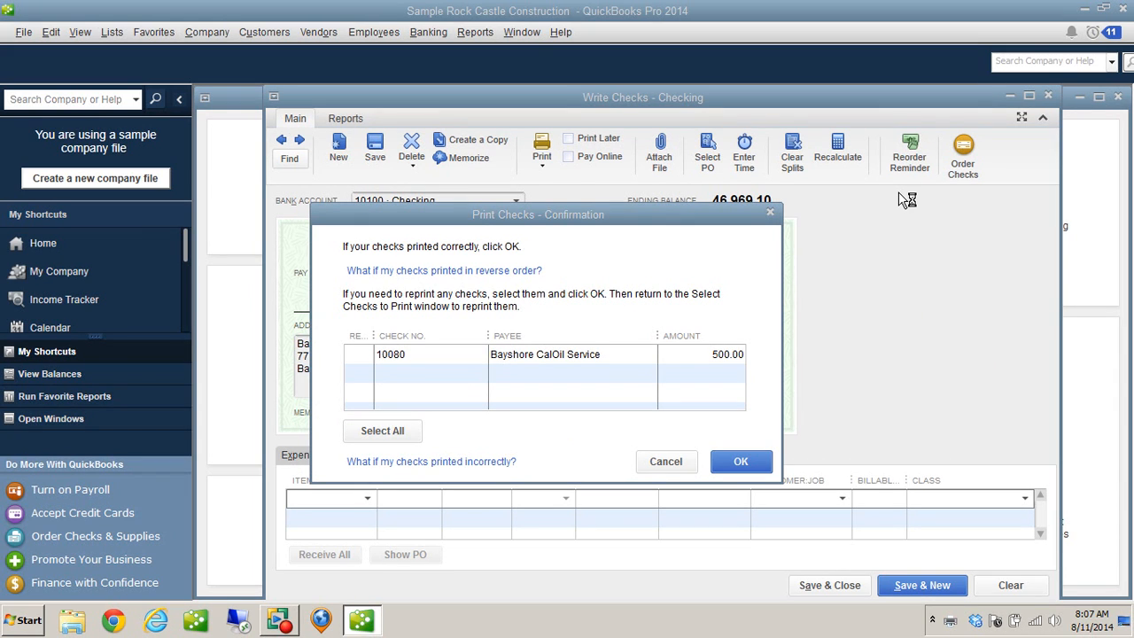
{"action": "left_click", "coordinate": [739, 464]}
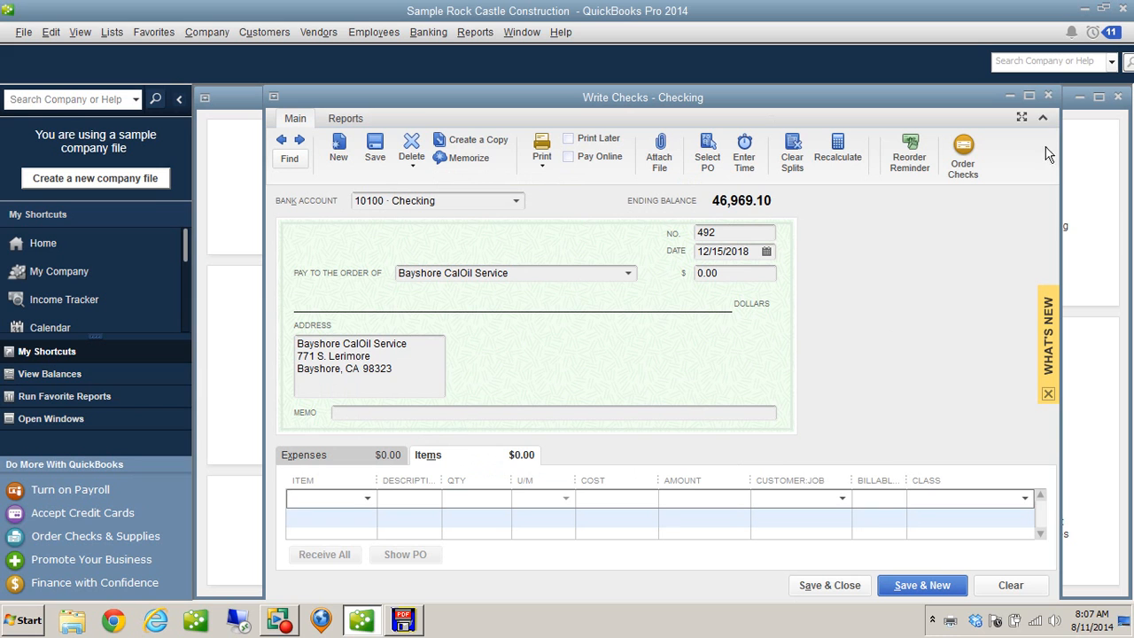
Step: Close the unrecorded check made out to Bayshore CalOil Service
{"action": "left_click", "coordinate": [1049, 95]}
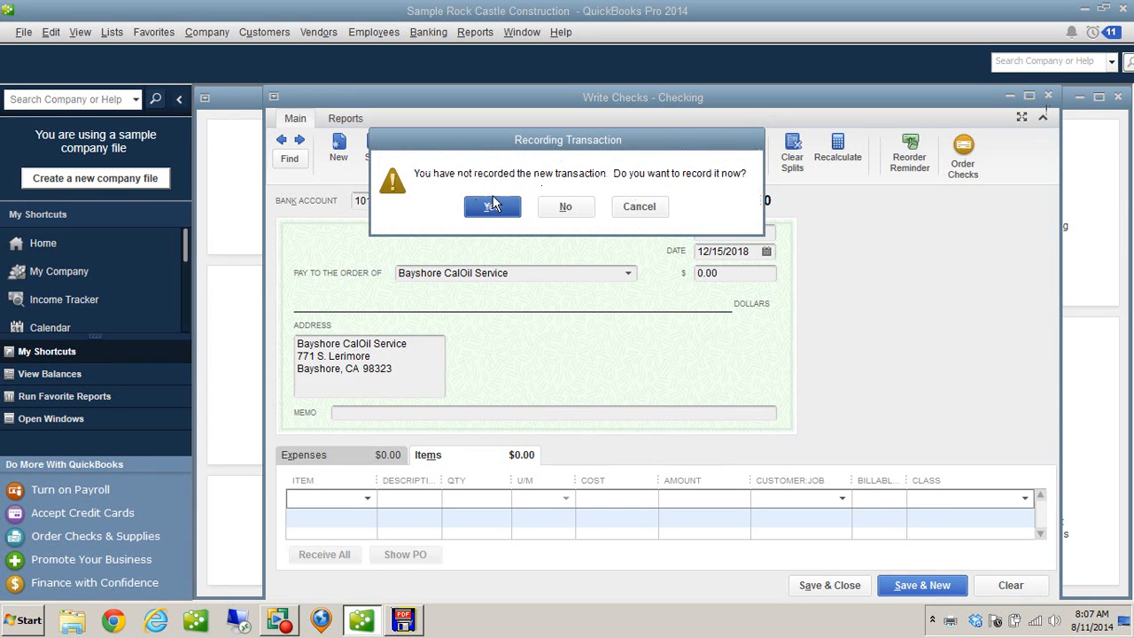